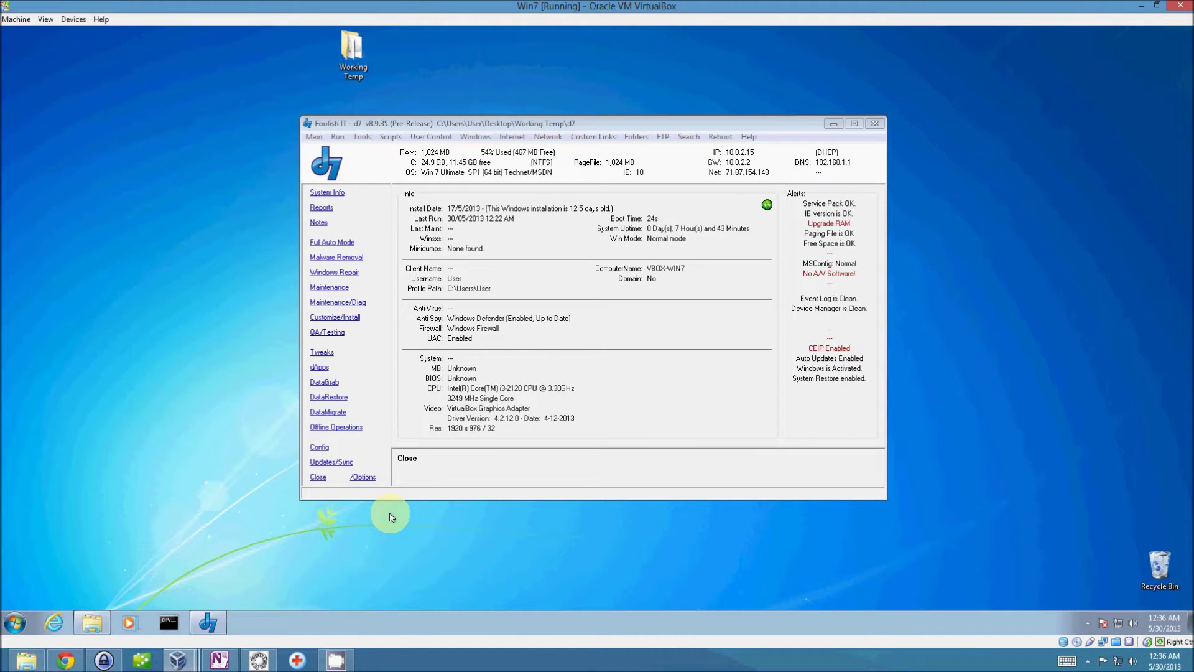
Close d7's Config settings unchanged, then open the dCloud window from Updates/Sync.
click(335, 450)
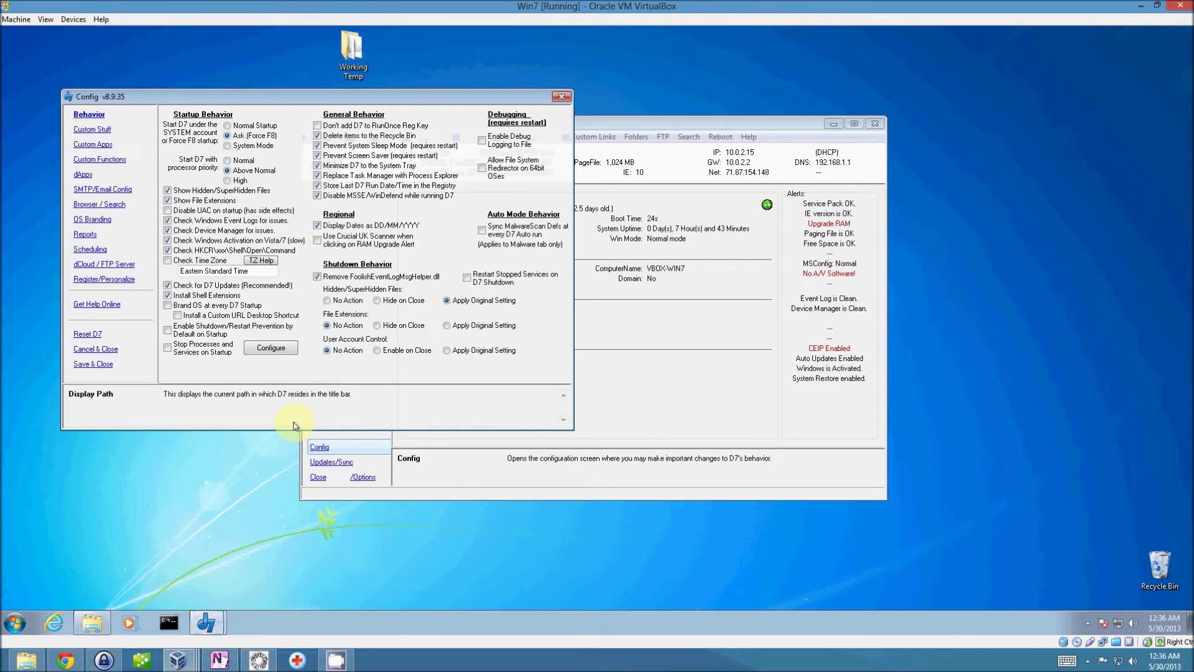
click(93, 349)
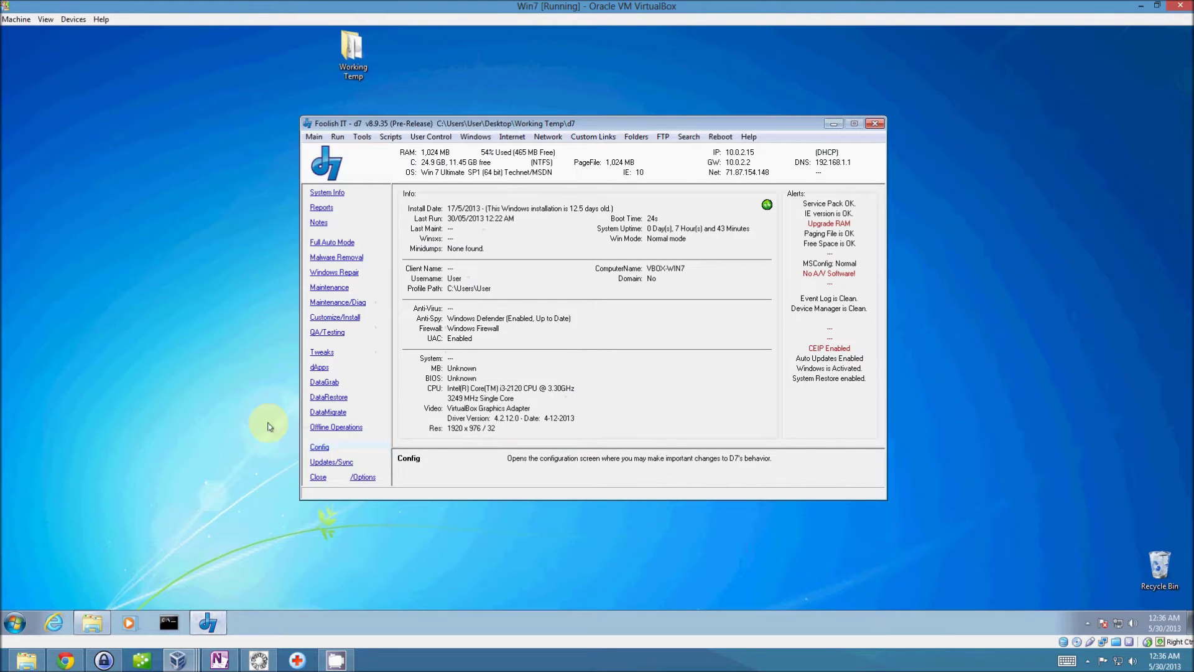
click(334, 462)
click(462, 293)
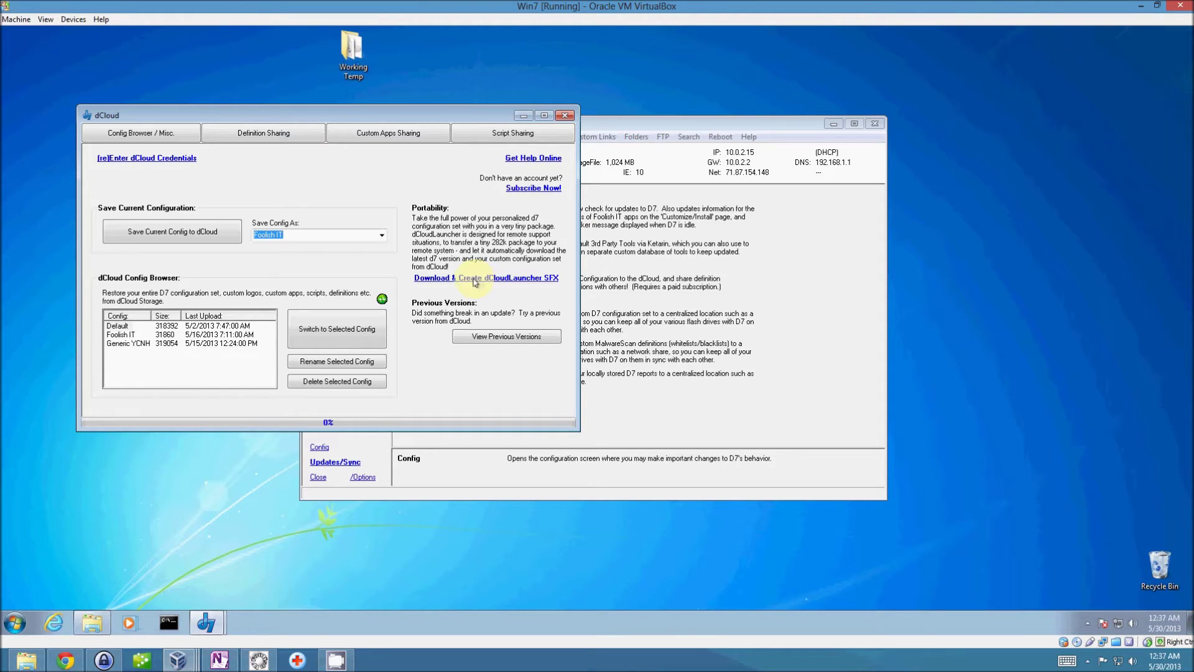
Start creating the dCloudLauncher SFX, declining self-delete and accepting a default profile auto-download.
click(474, 279)
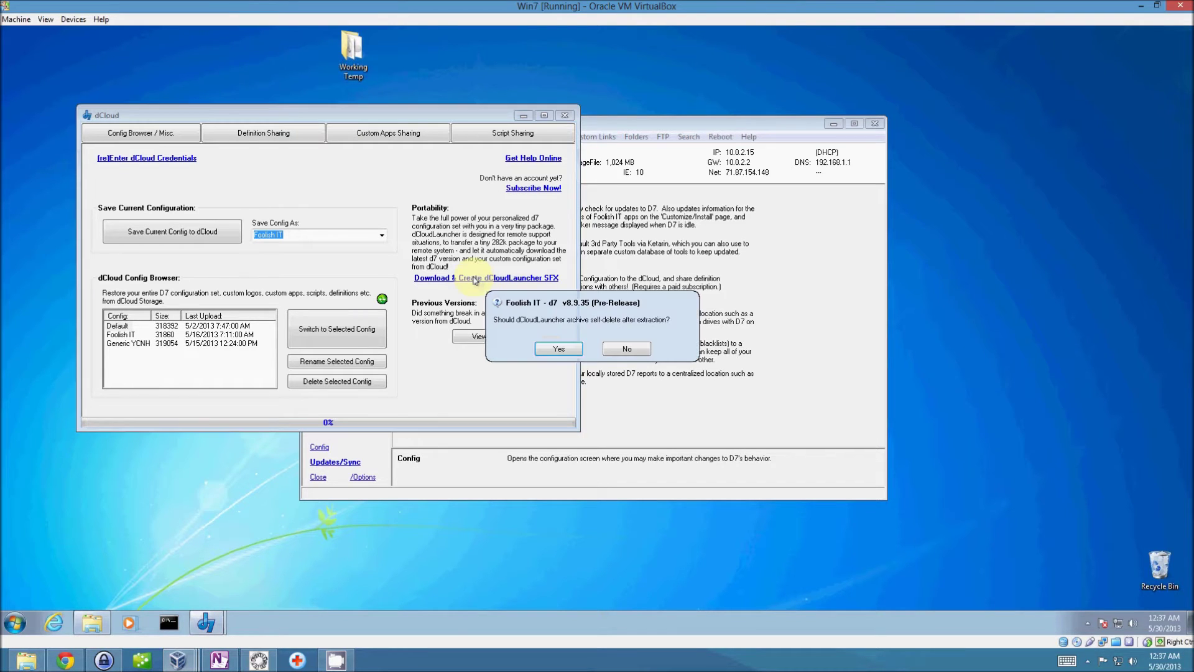
click(617, 350)
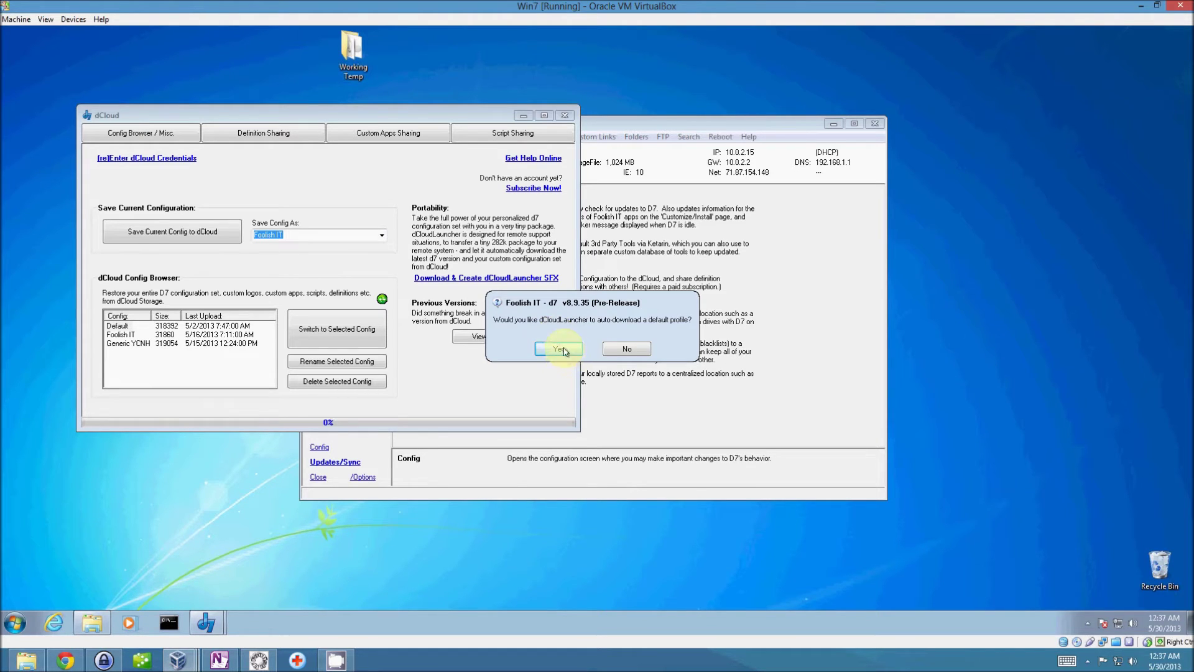
click(563, 352)
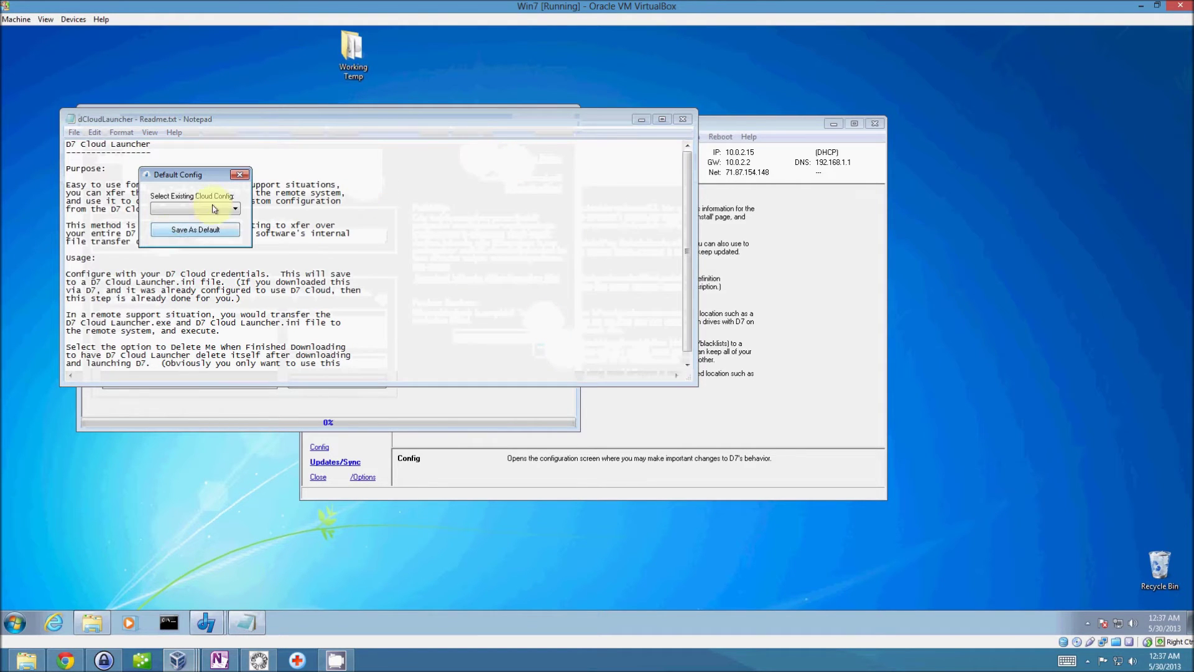
Close the Readme, save Foolish IT as the default config, and confirm dCL_SFX.exe on the desktop.
click(684, 118)
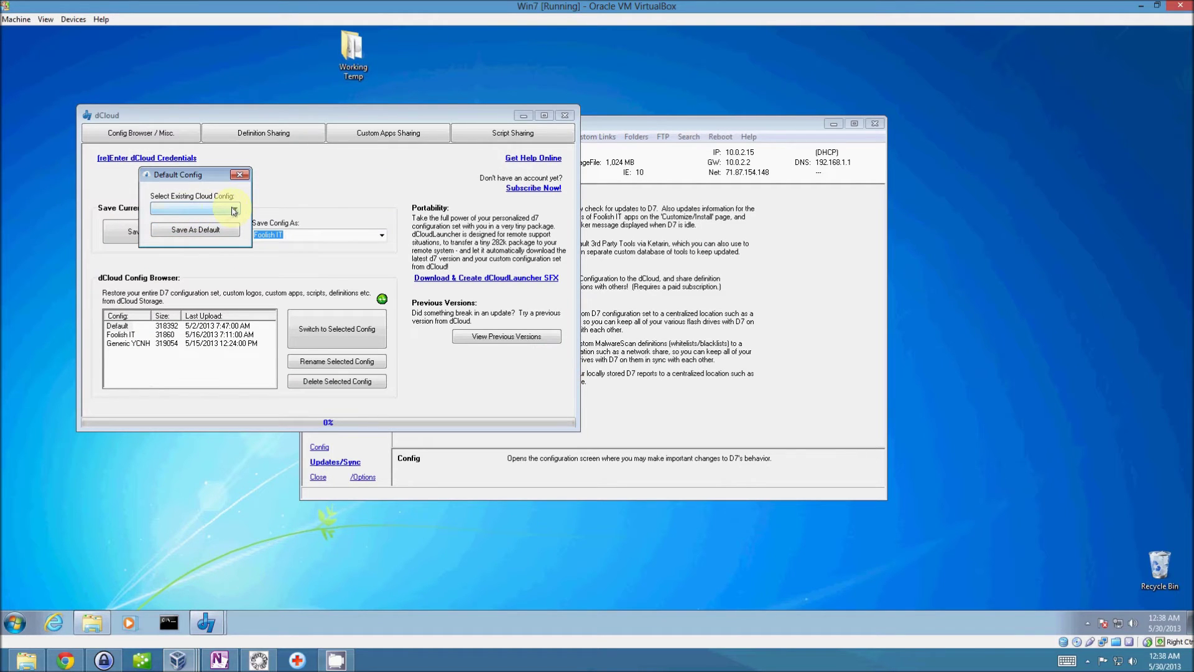
click(234, 209)
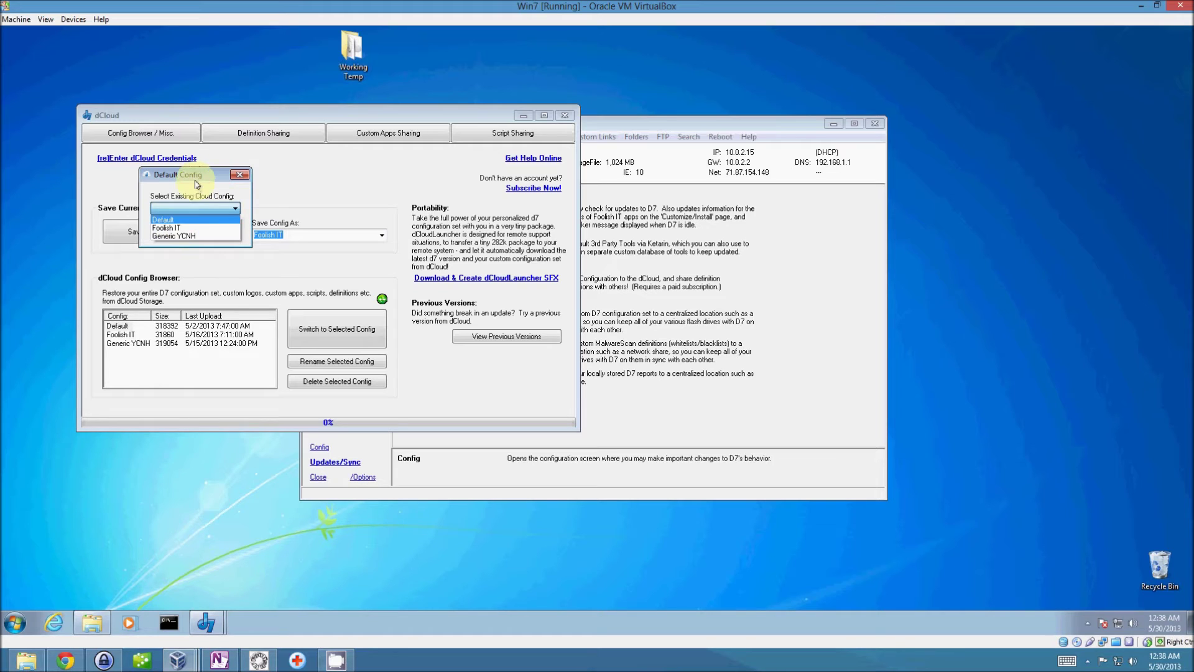
click(199, 210)
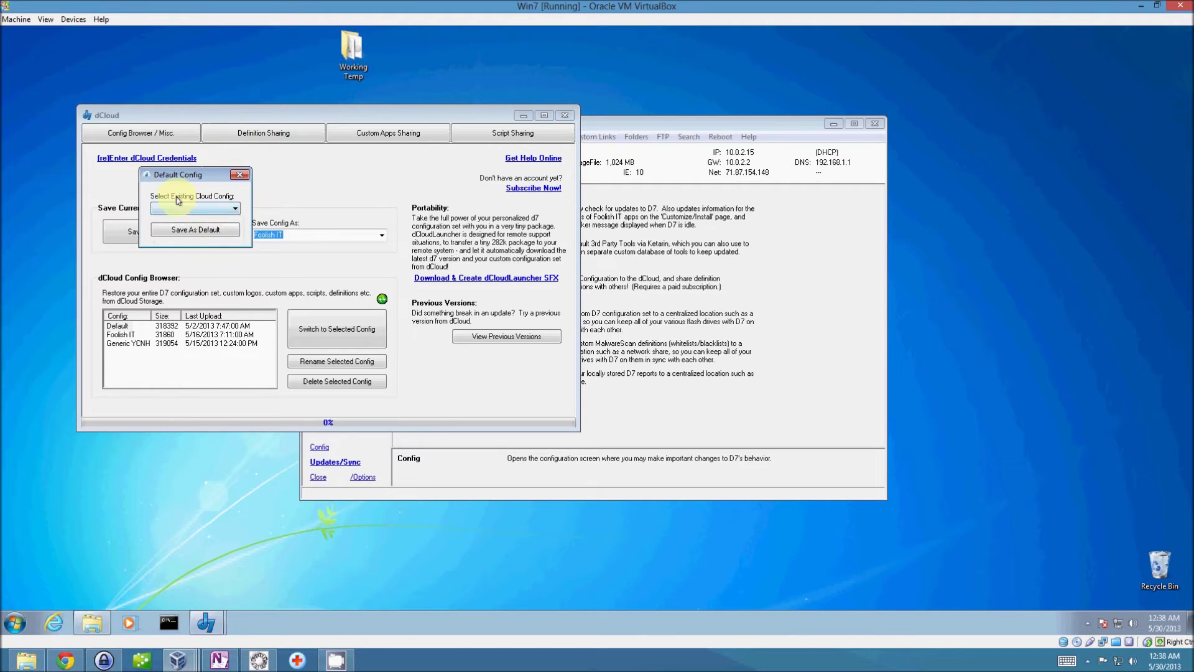
click(235, 209)
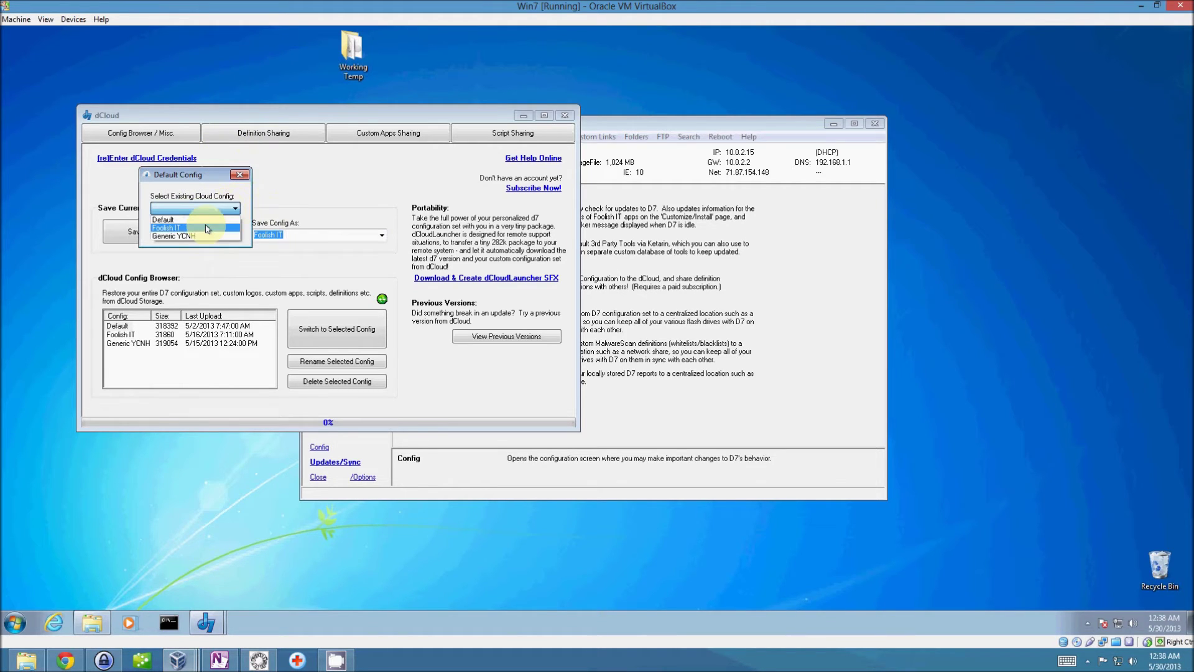
click(207, 229)
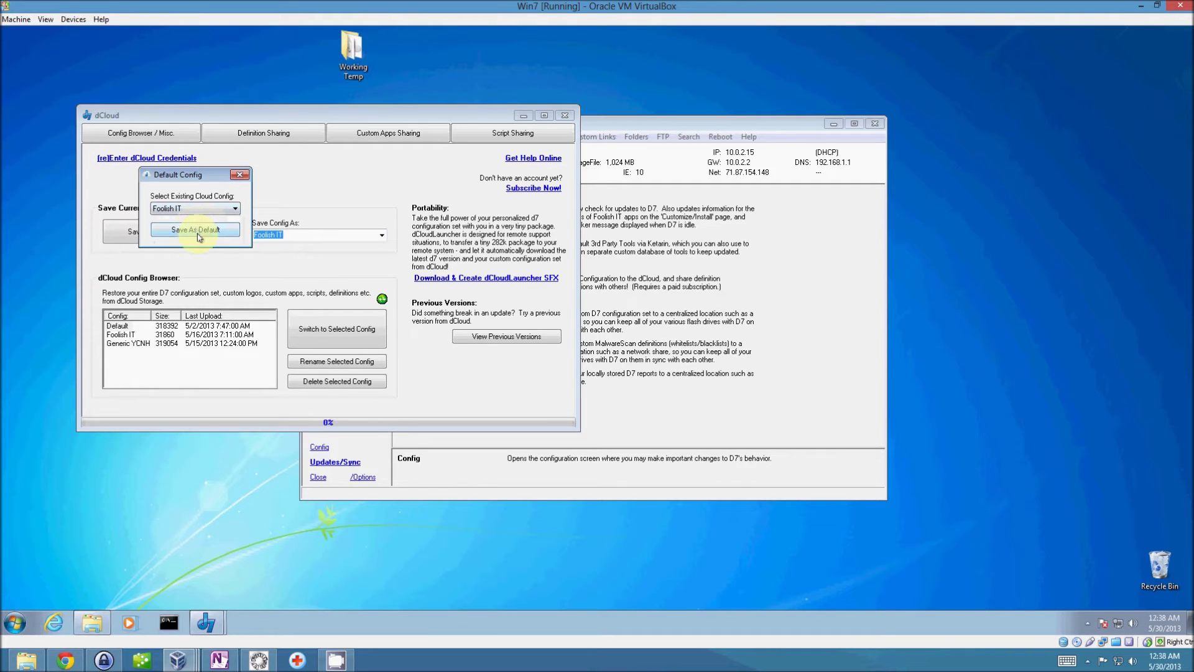
click(198, 235)
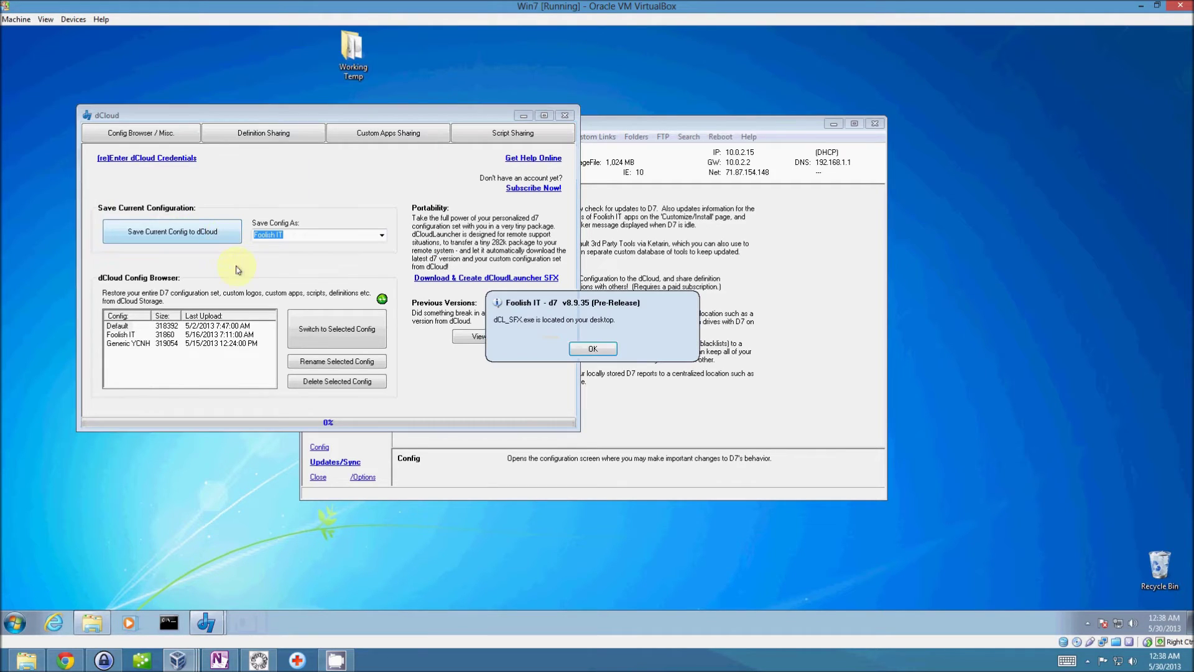
click(574, 347)
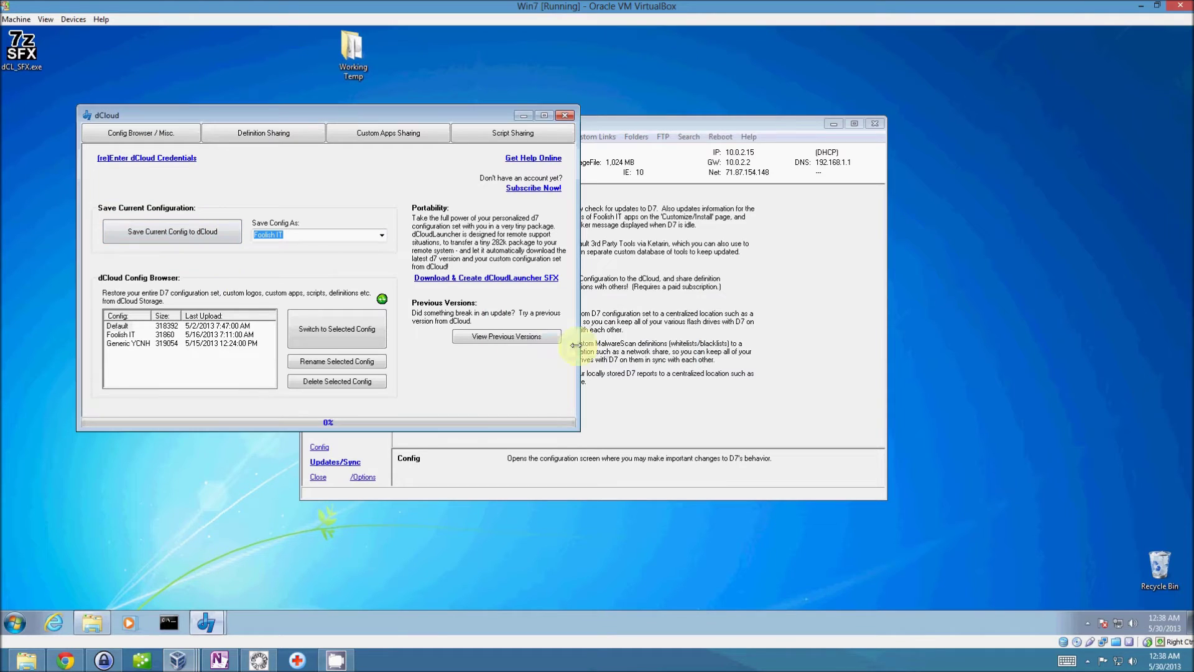
Close dCloud and d7, then move dCL_SFX.exe into the Working Temp folder and open it.
click(566, 116)
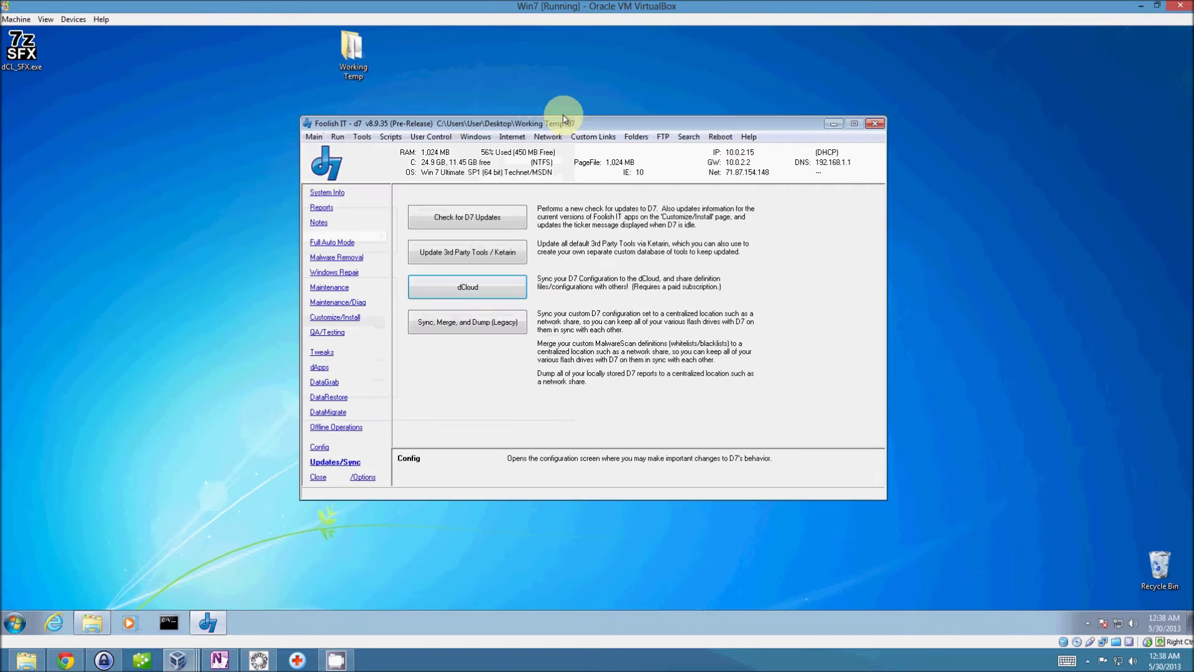
click(318, 476)
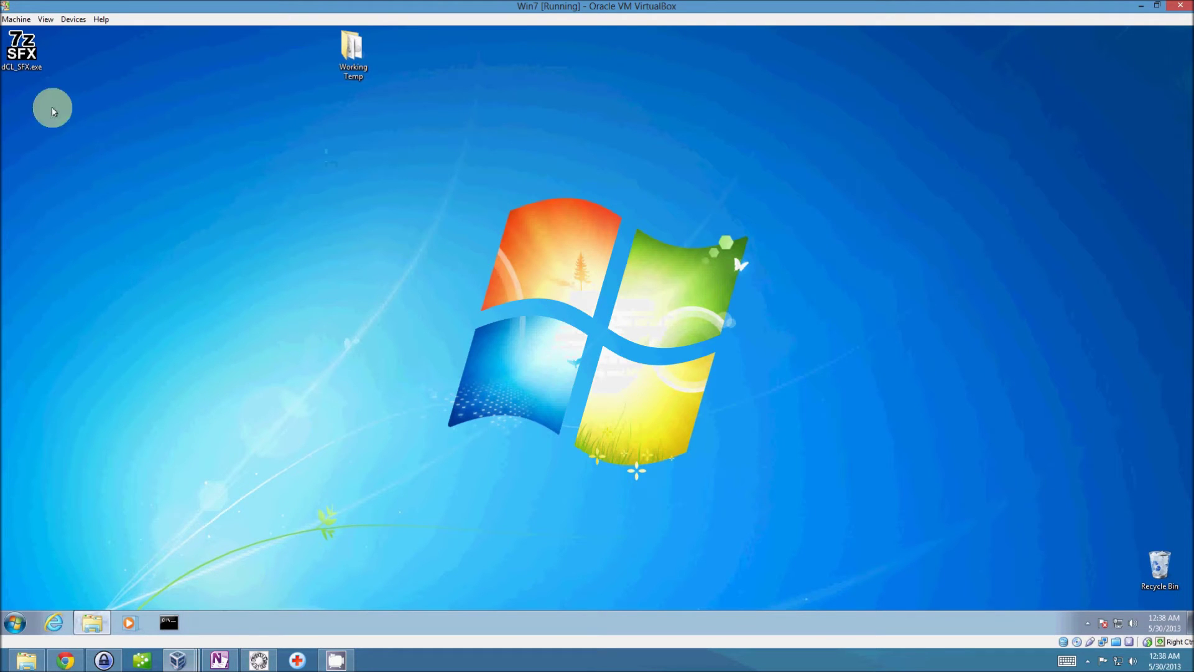
drag(18, 47, 342, 52)
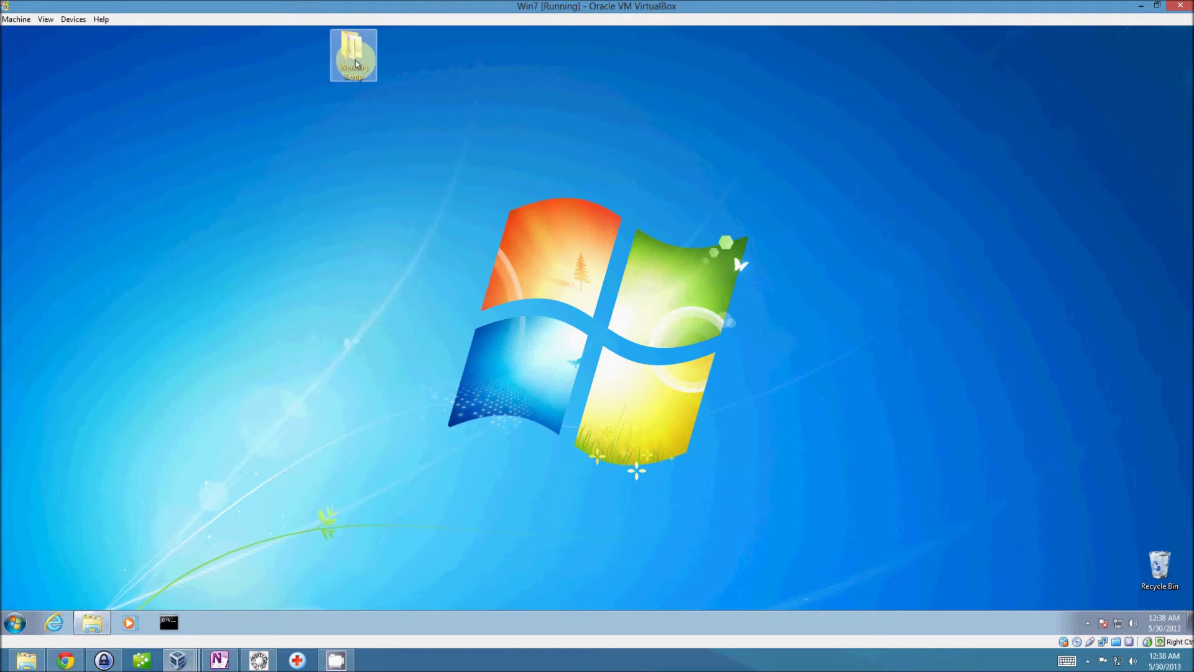
double_click(358, 59)
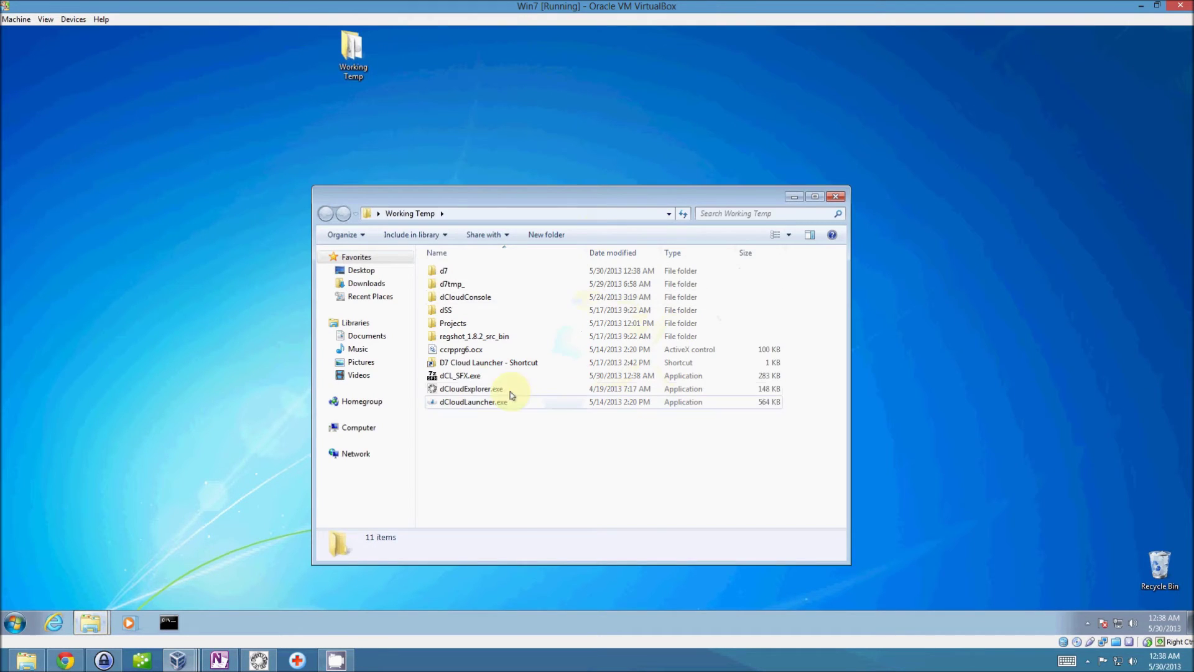
Select dCL_SFX.exe, keep its name unchanged, and run the self-extracting package.
click(463, 377)
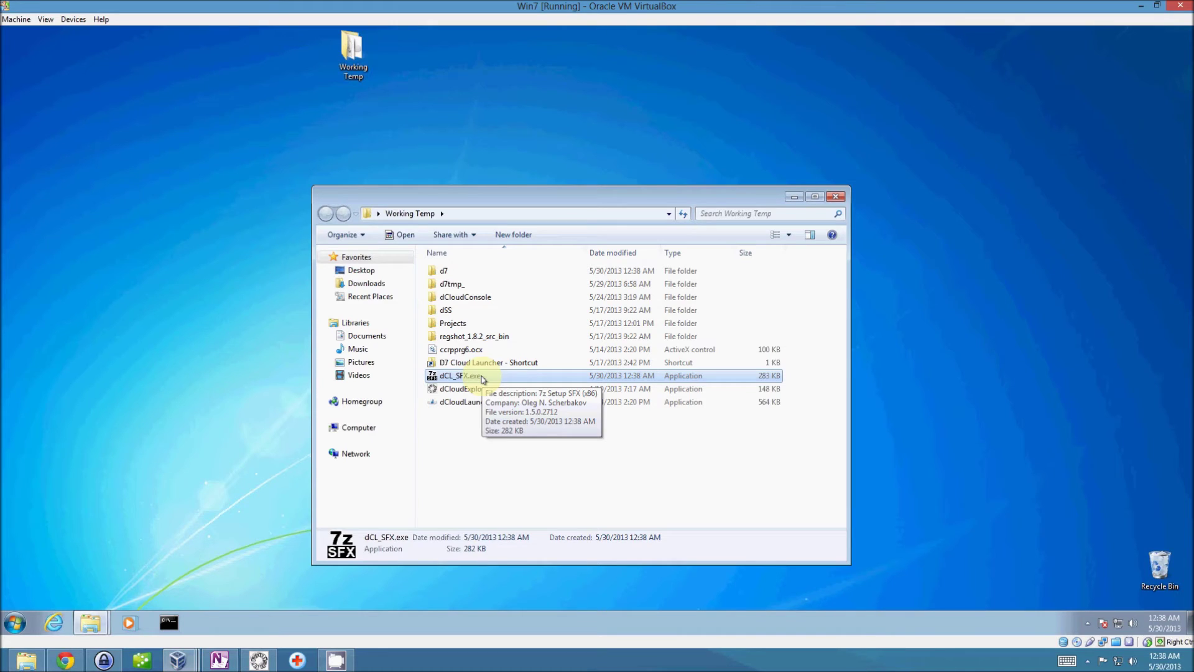
click(482, 377)
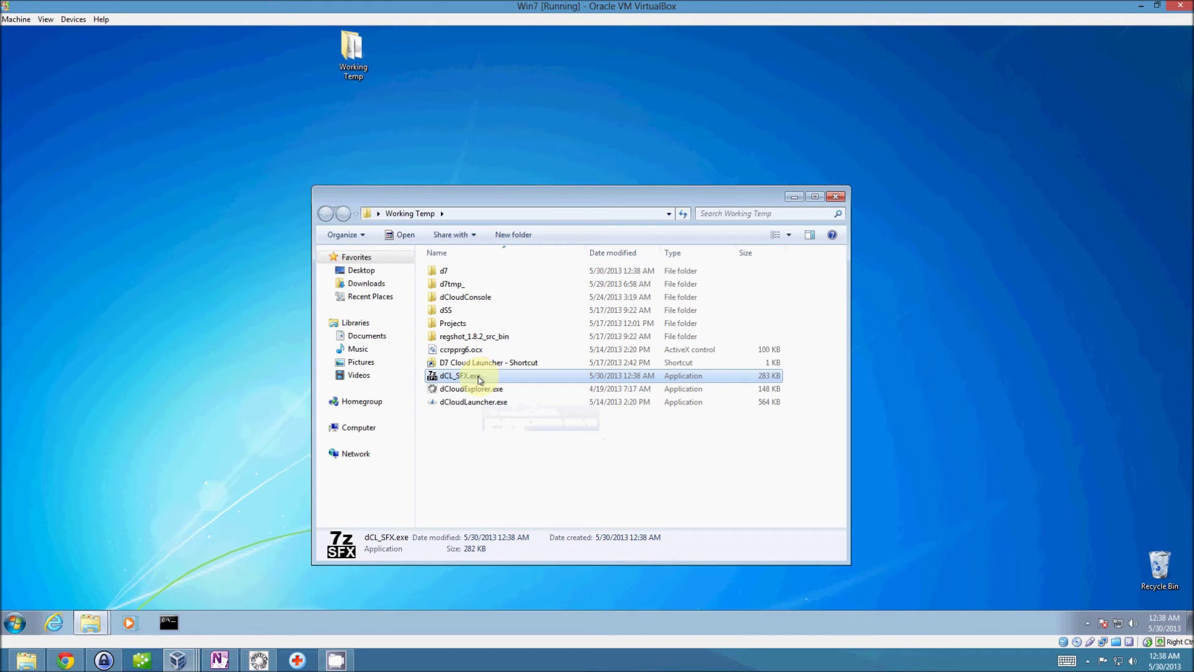
click(484, 439)
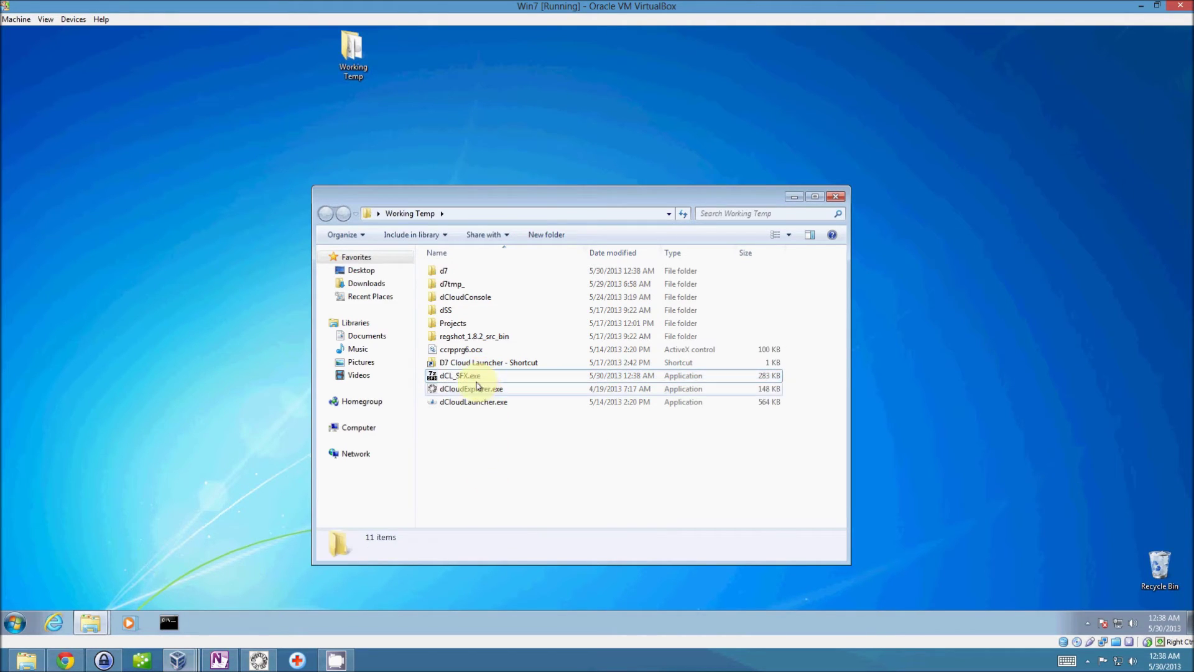
click(467, 379)
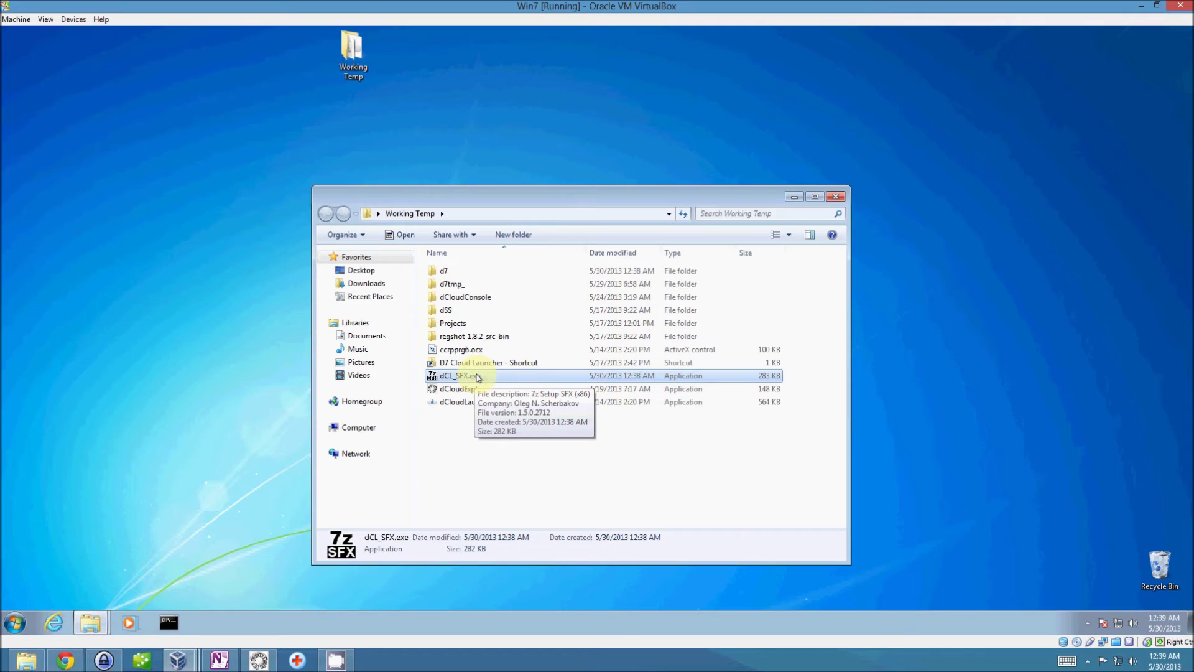
double_click(478, 377)
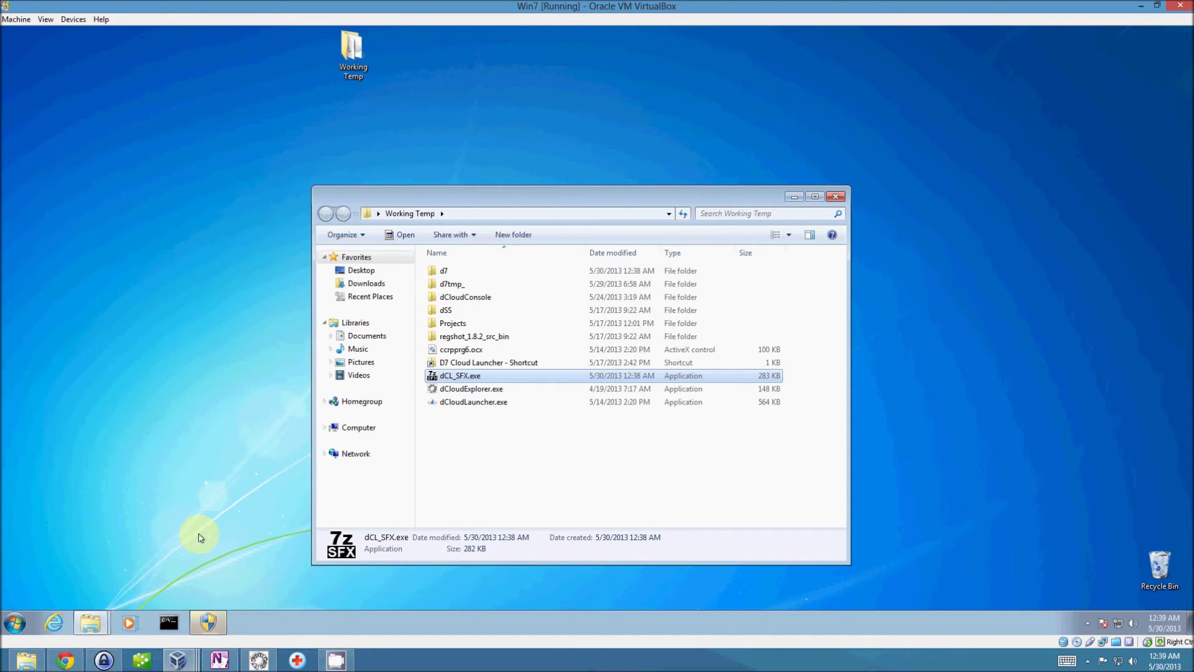
Allow dCloudLauncher.exe through the UAC prompt and start d7 in normal mode.
click(200, 633)
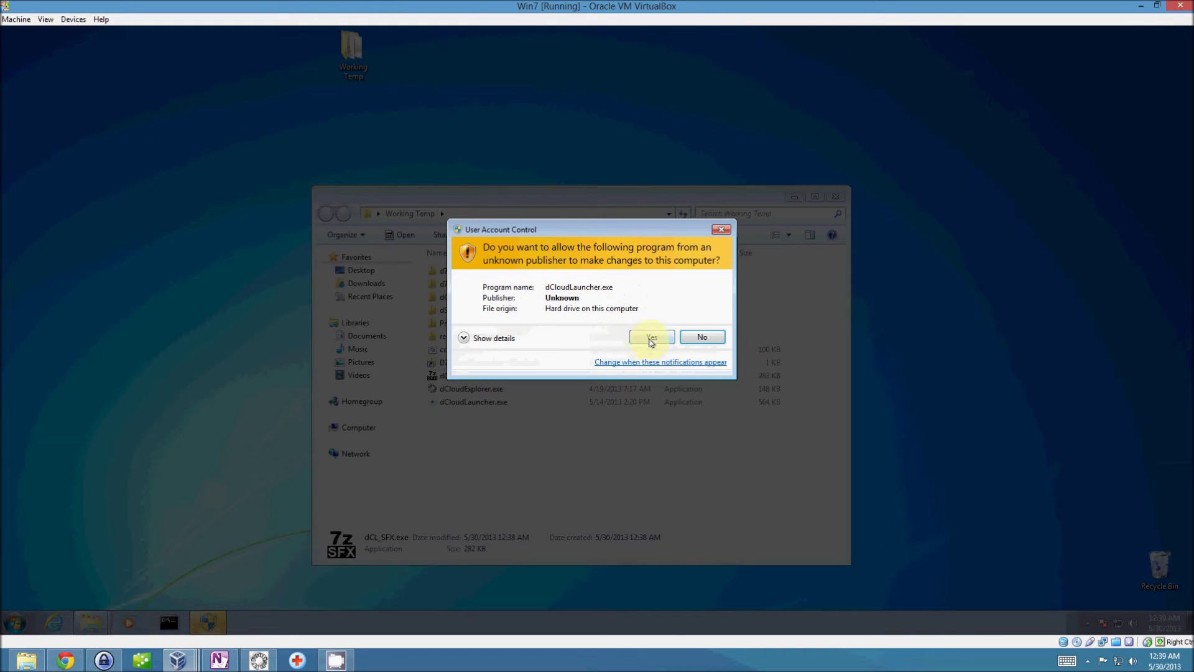
click(650, 340)
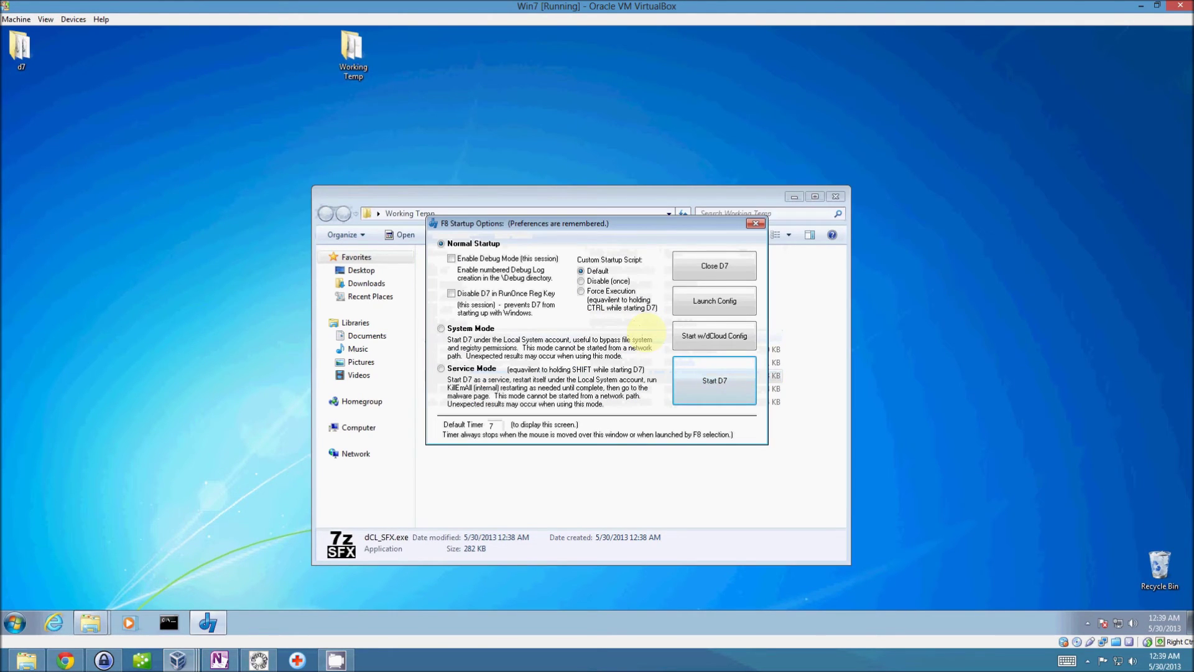
click(708, 379)
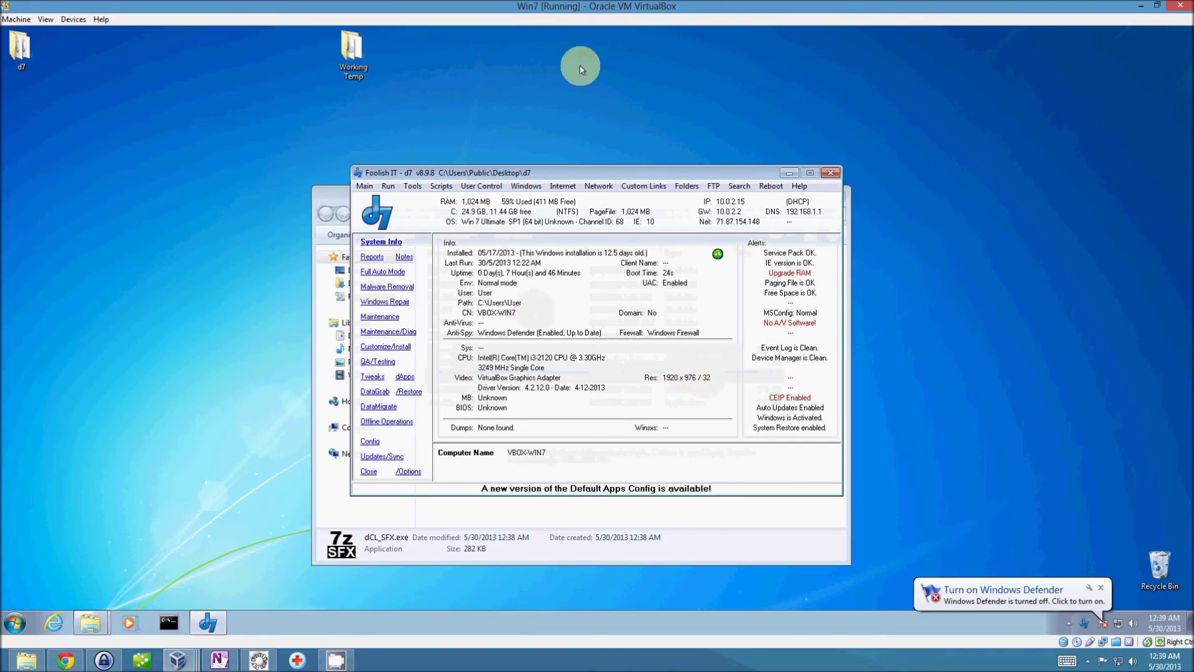
Move d7 up-left, minimize Working Temp, and briefly open then close the desktop d7 folder.
drag(616, 169, 500, 146)
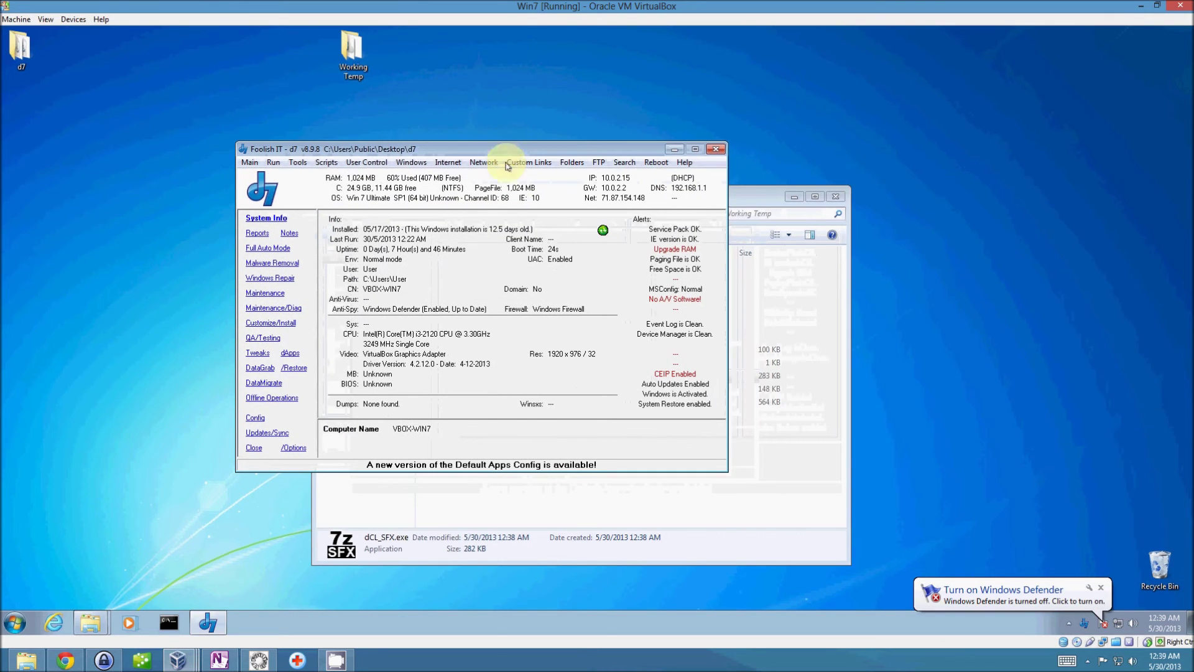
click(794, 197)
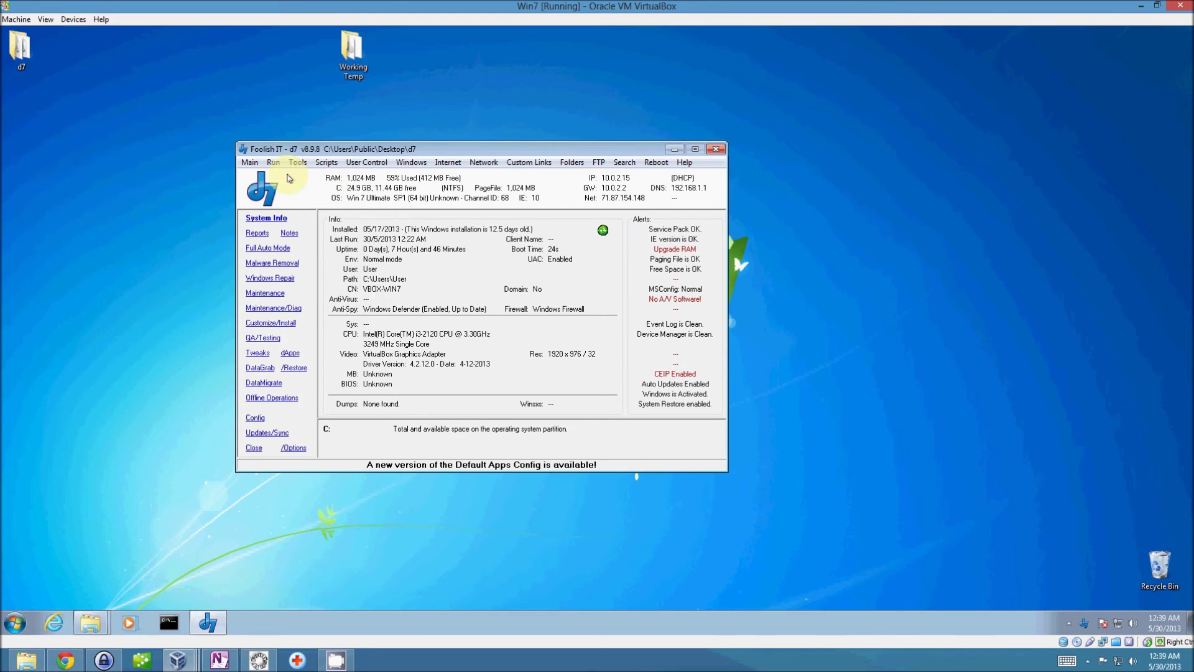
double_click(25, 59)
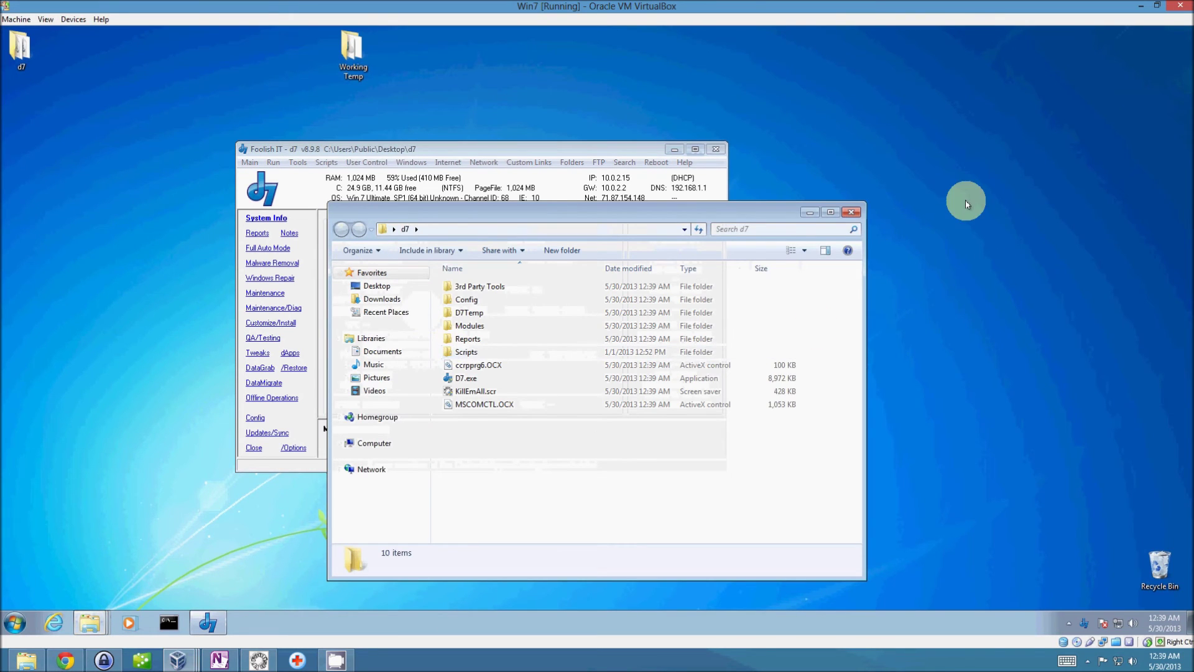
click(851, 215)
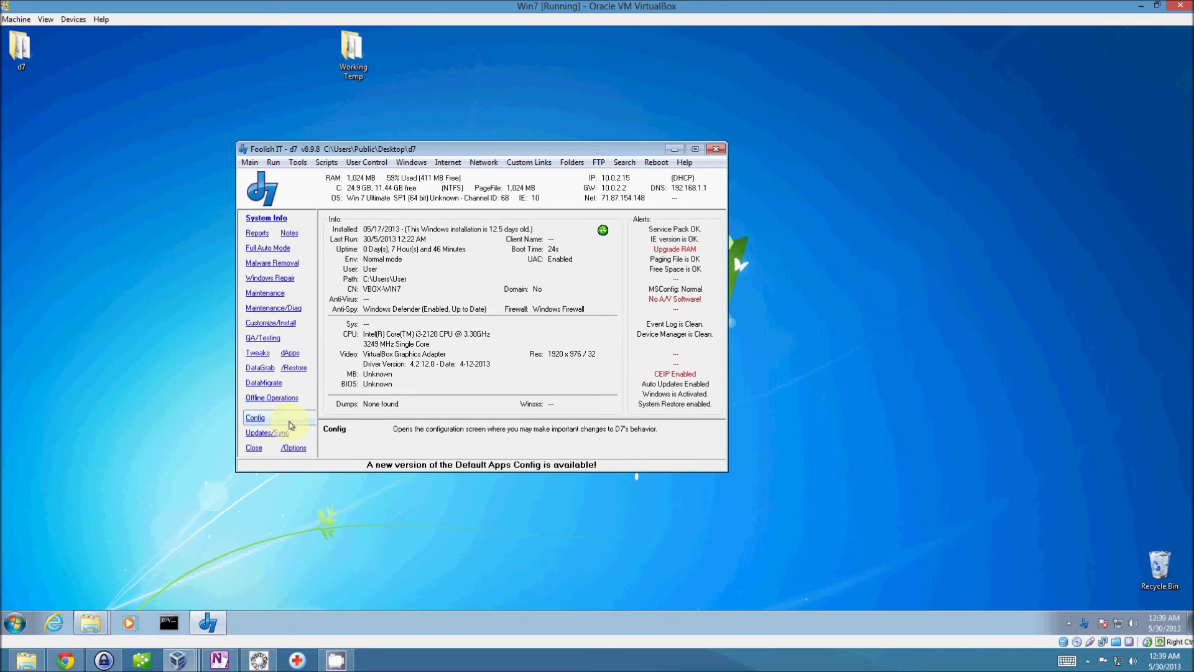
Save d7's configuration, review the dCloud saved configs, then close d7.
click(255, 418)
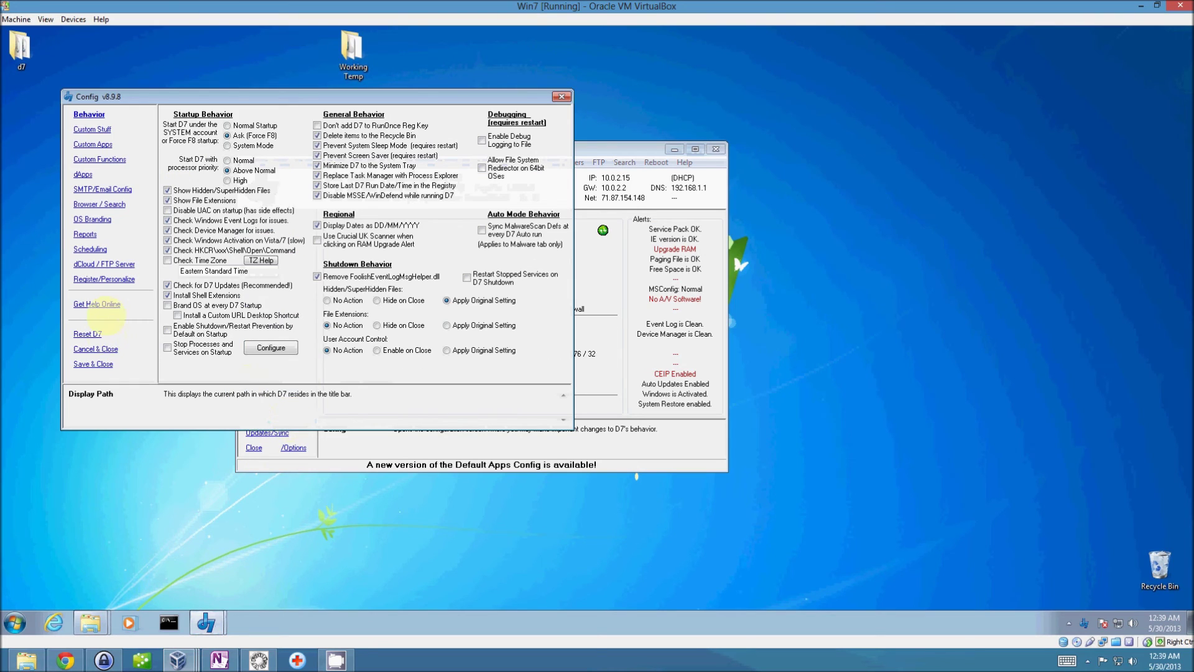
click(94, 365)
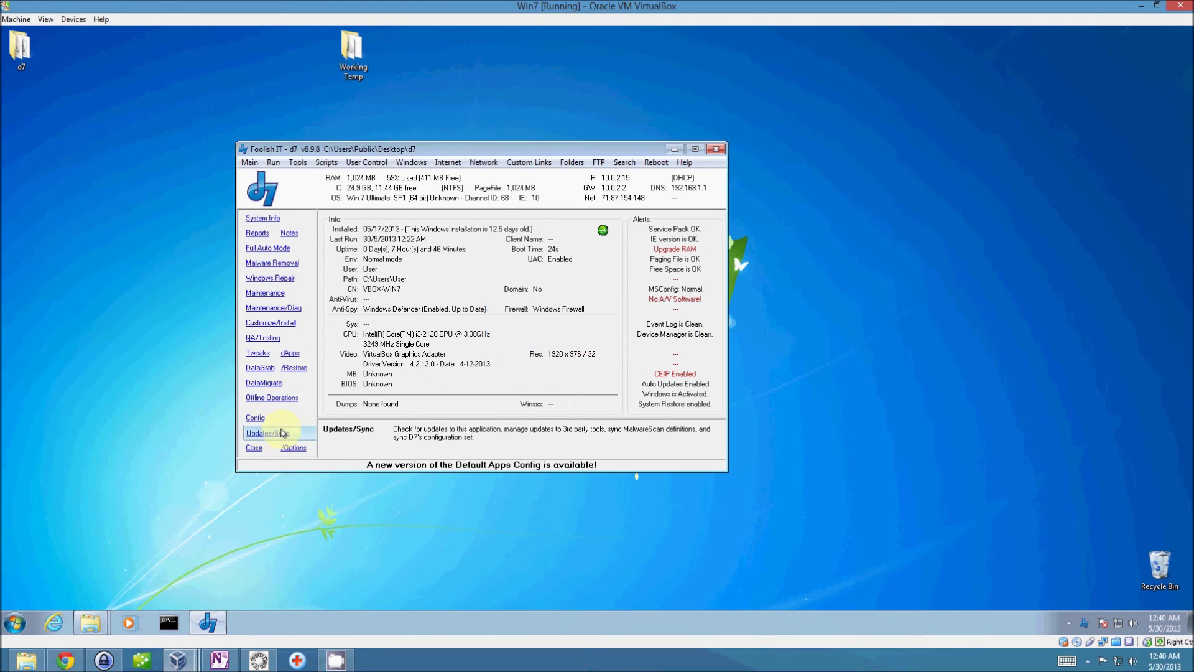
click(283, 433)
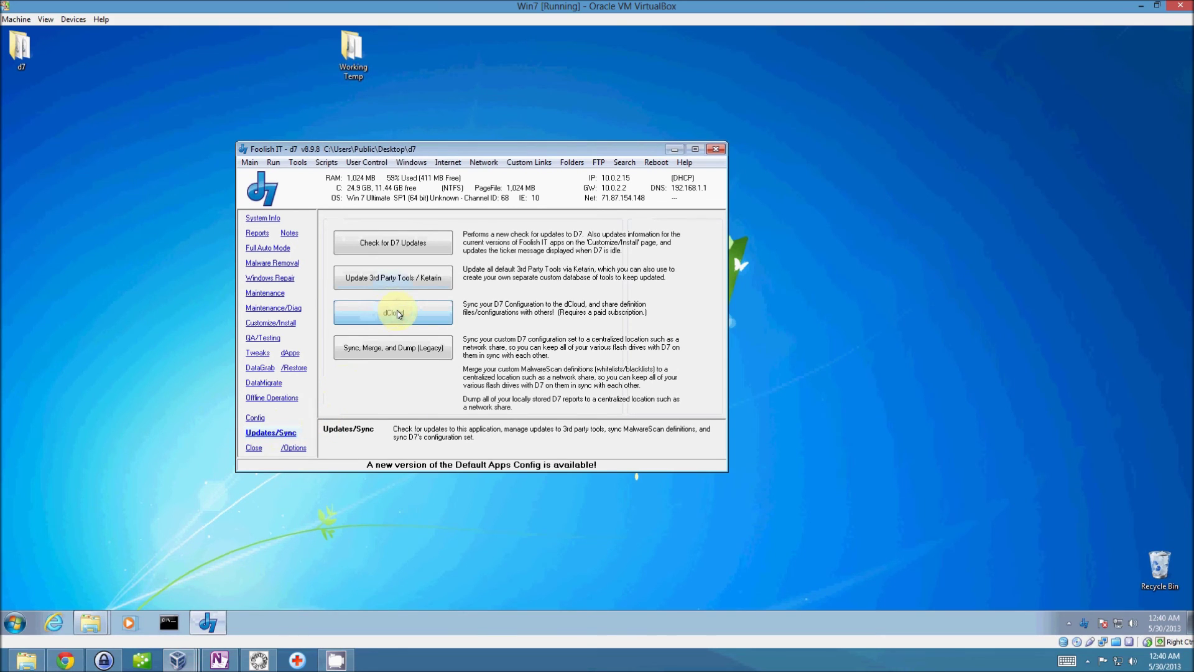
click(398, 314)
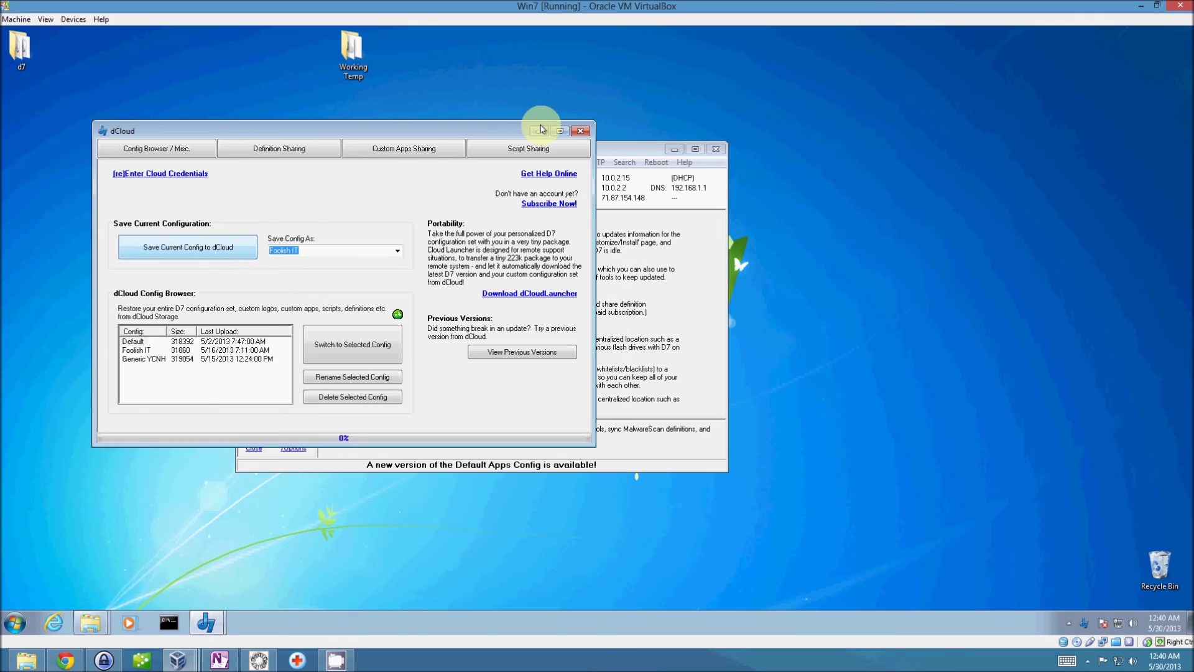
click(580, 131)
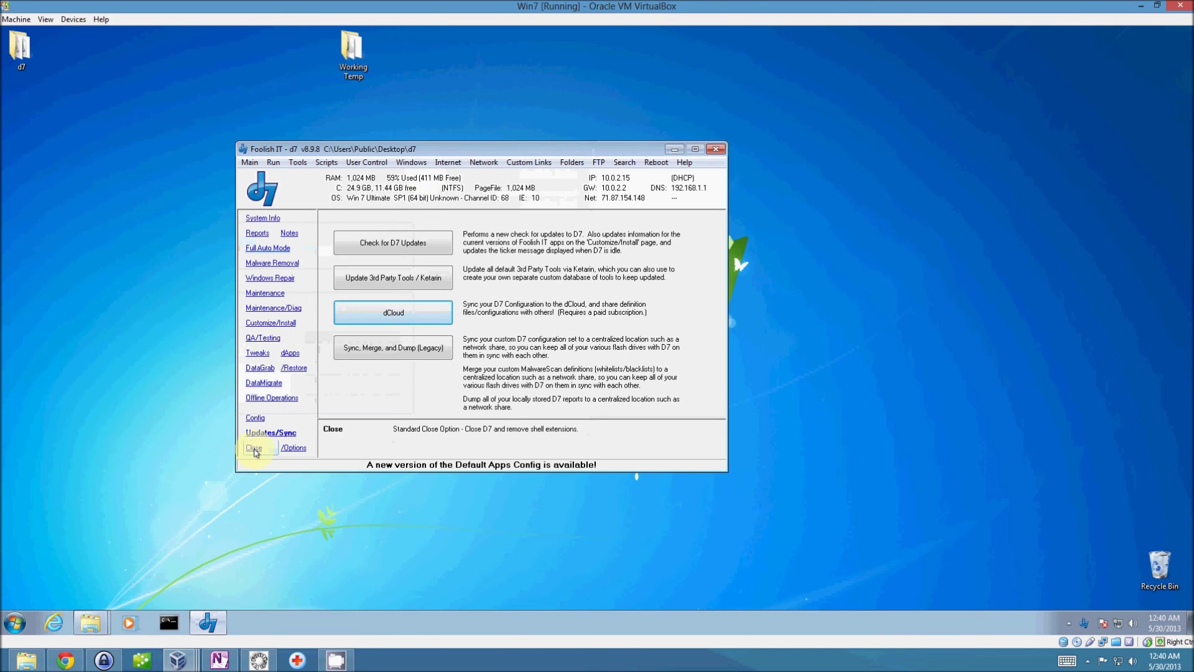
click(254, 449)
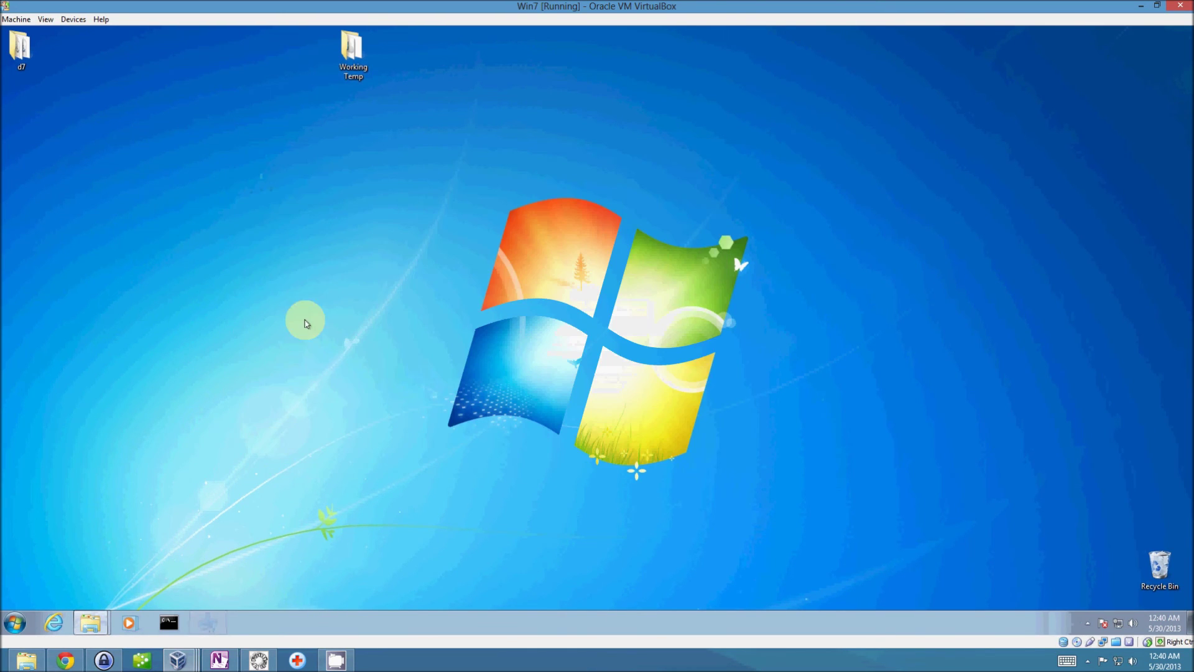
click(338, 57)
click(328, 81)
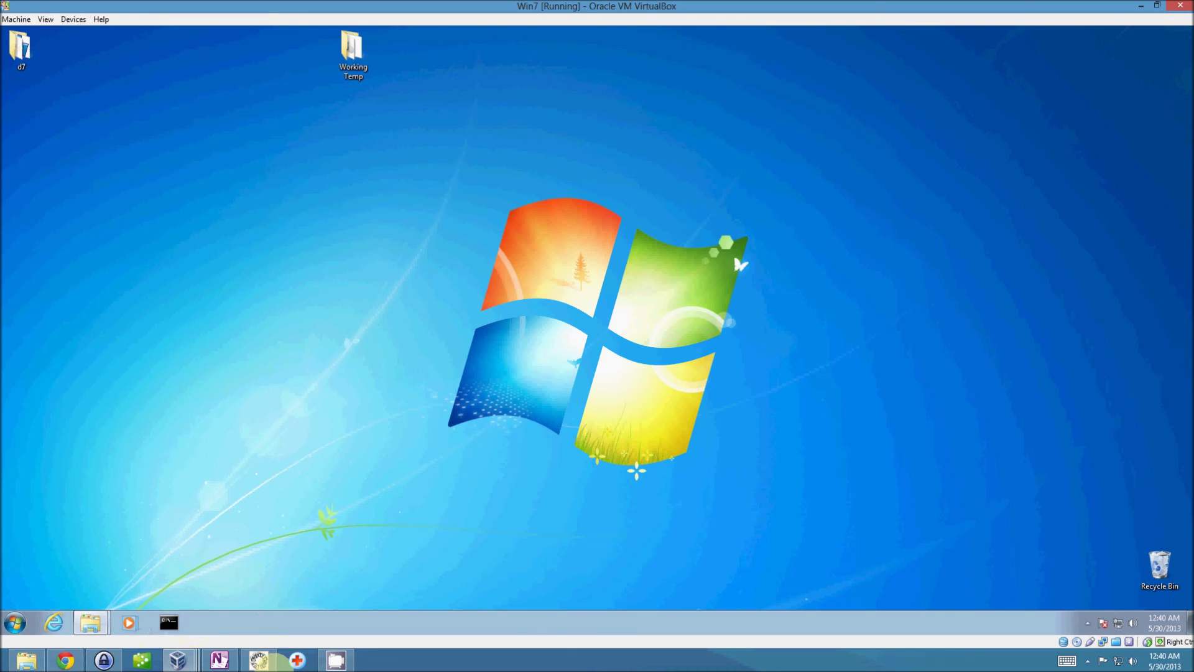
mouse_move(334, 665)
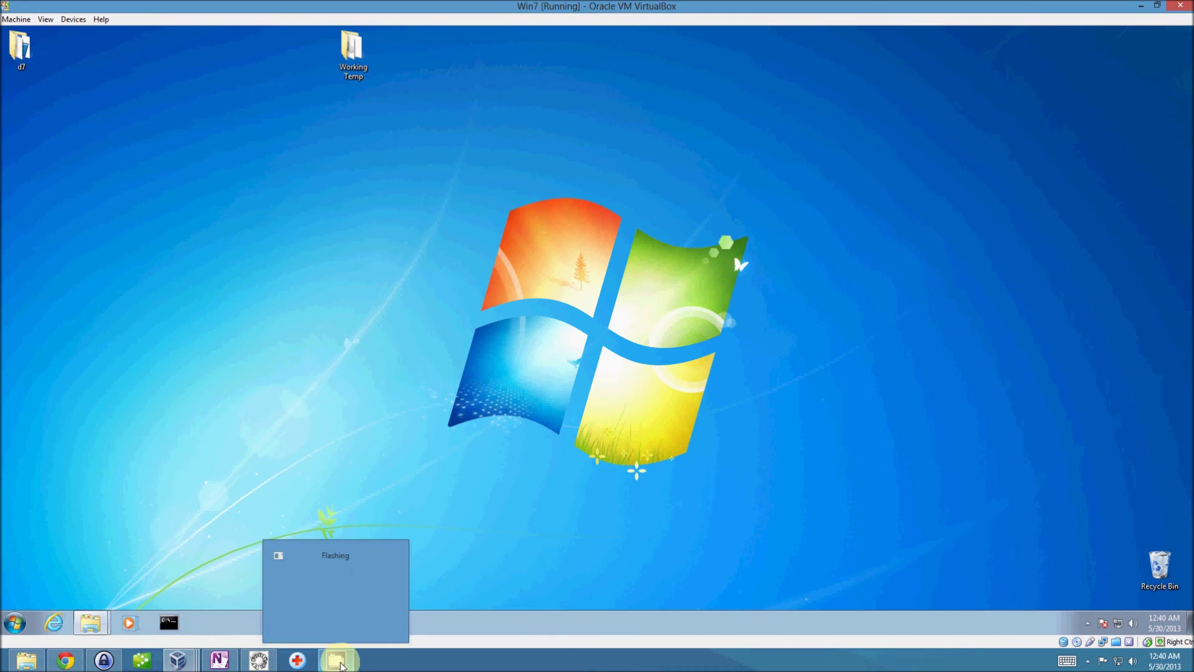